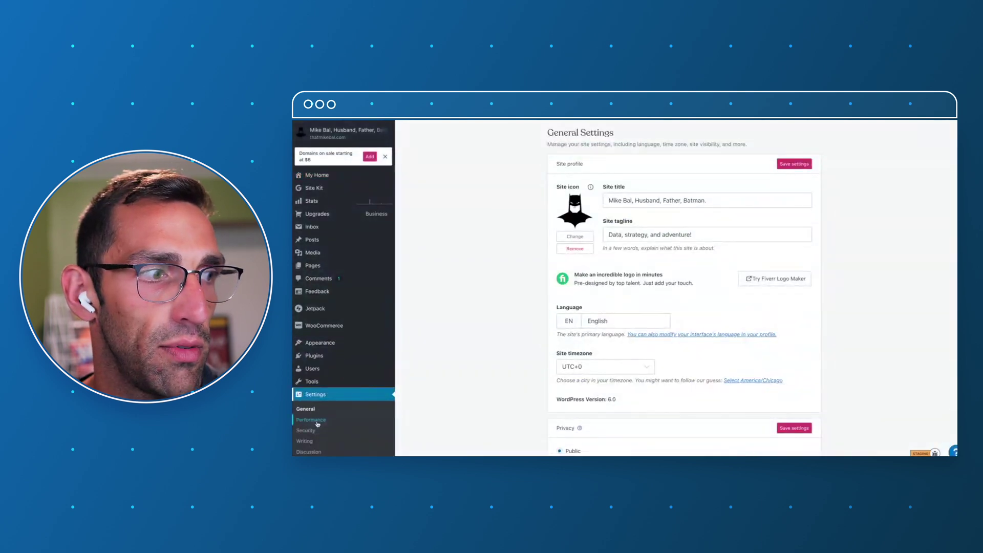
pyautogui.scroll(-1, 315, 427)
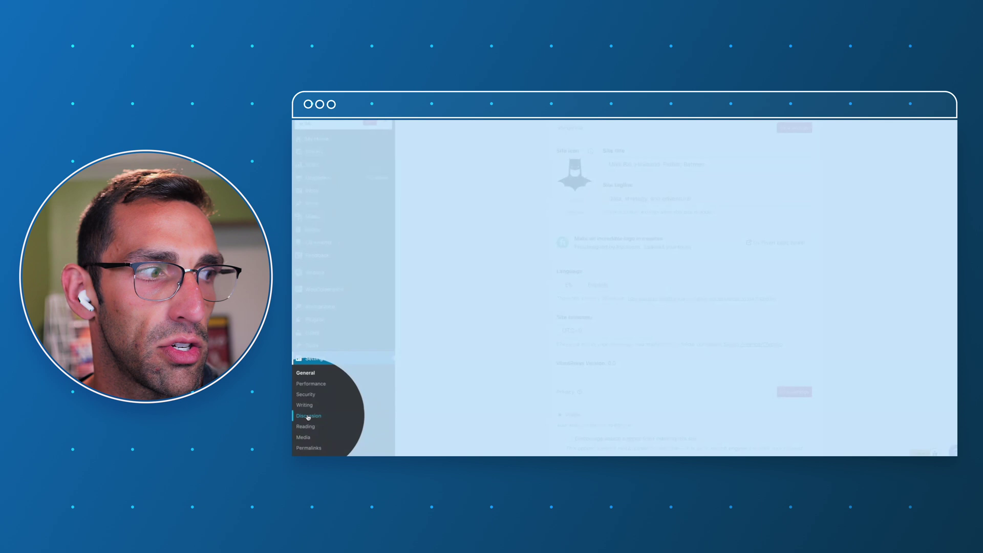
# Step: Open the Discussion page under Settings in the left sidebar
pyautogui.click(308, 416)
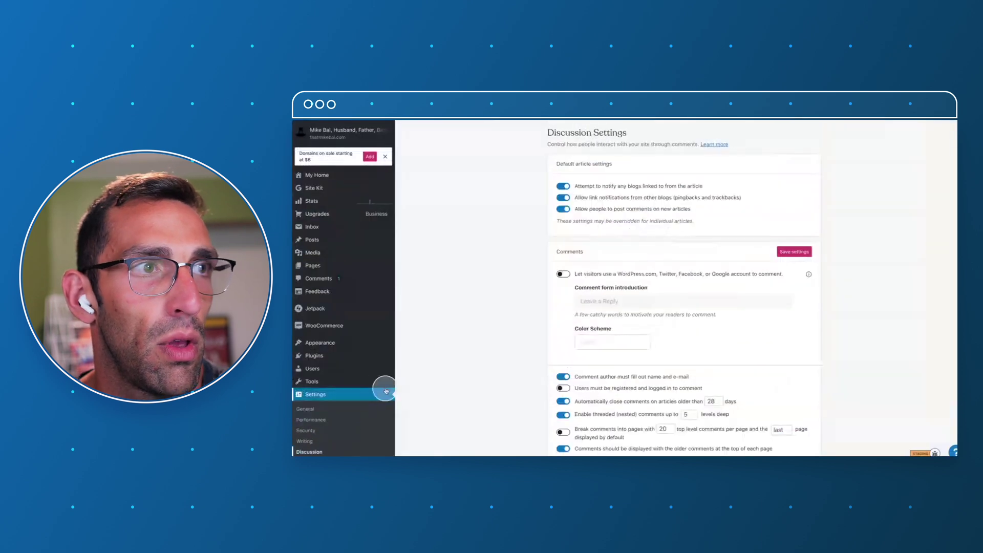
pyautogui.scroll(-2, 593, 165)
pyautogui.scroll(2, 592, 165)
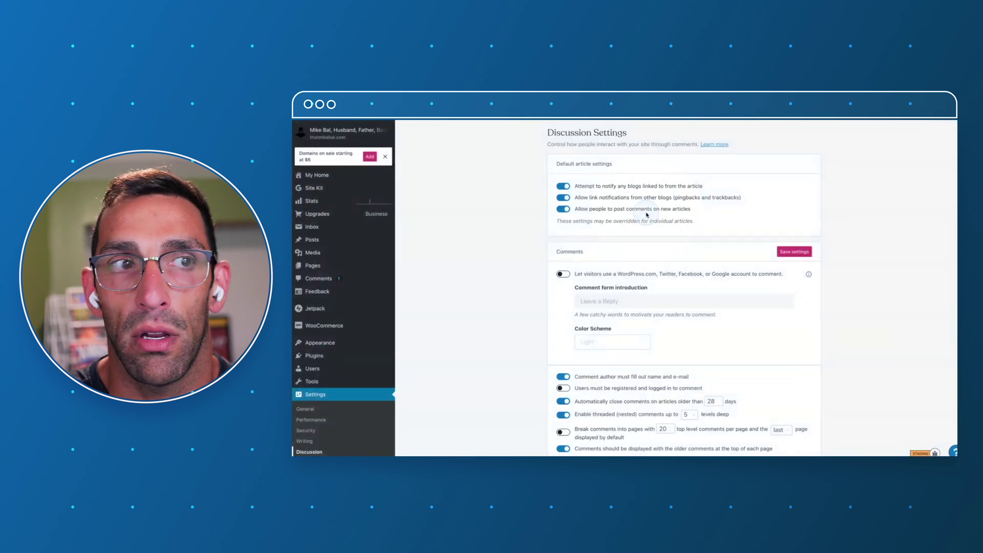
pyautogui.scroll(-1, 753, 213)
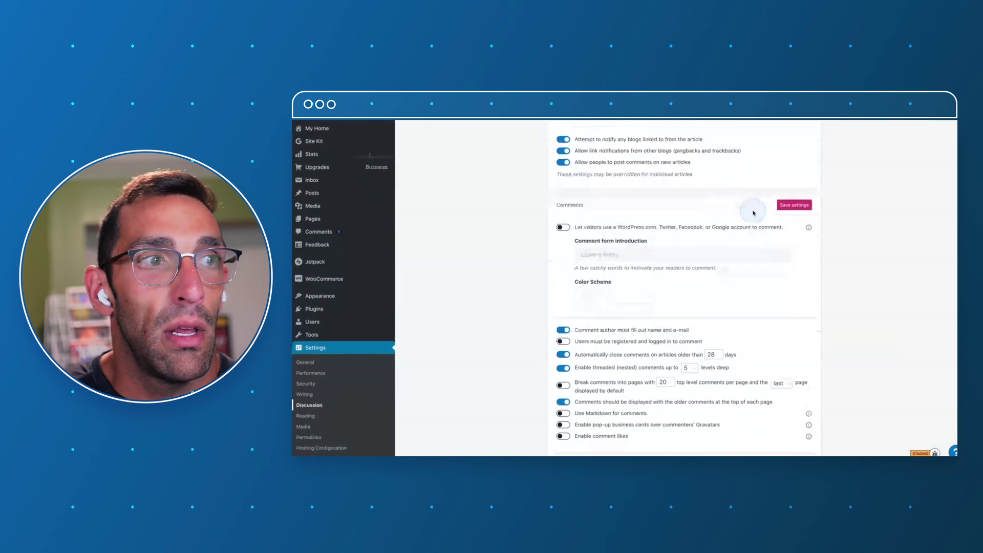
pyautogui.scroll(-1, 636, 289)
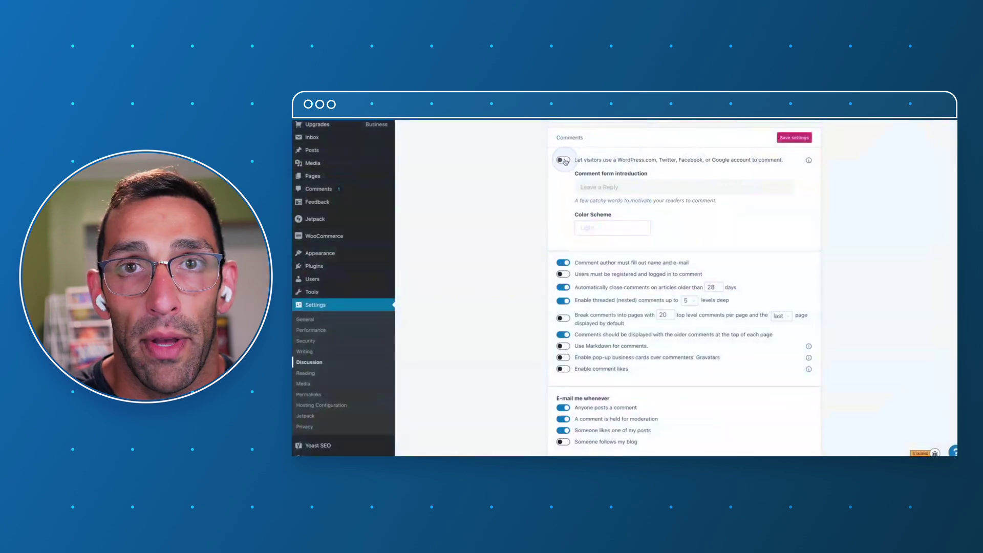
# Step: Switch on commenting with WordPress.com, Twitter, Facebook or Google accounts
pyautogui.click(565, 161)
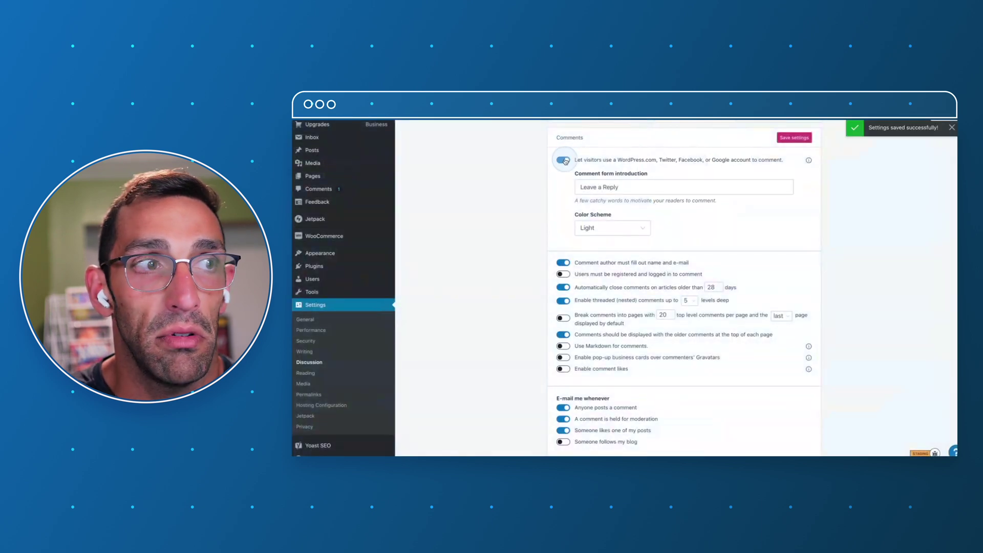
pyautogui.scroll(-2, 707, 185)
pyautogui.scroll(-2, 710, 186)
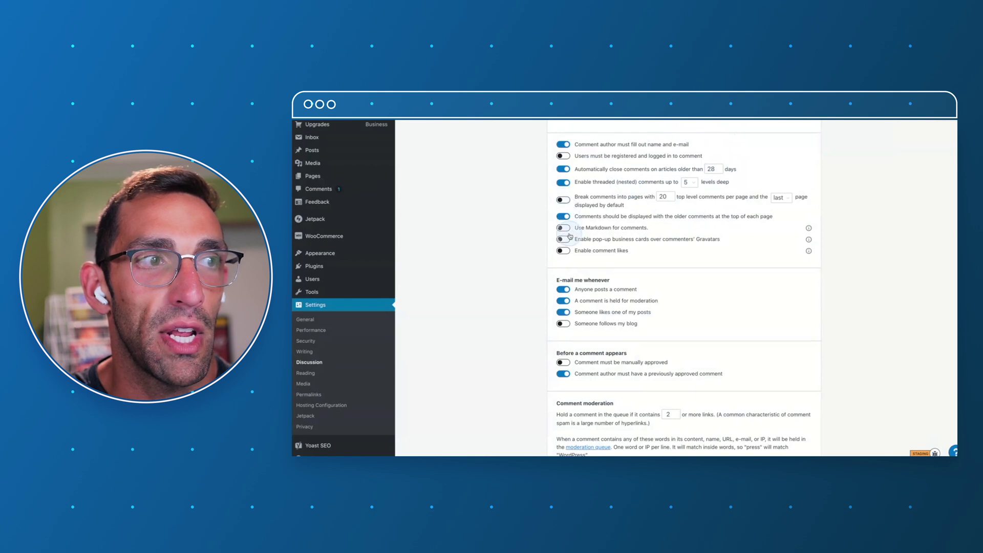
pyautogui.scroll(-2, 570, 246)
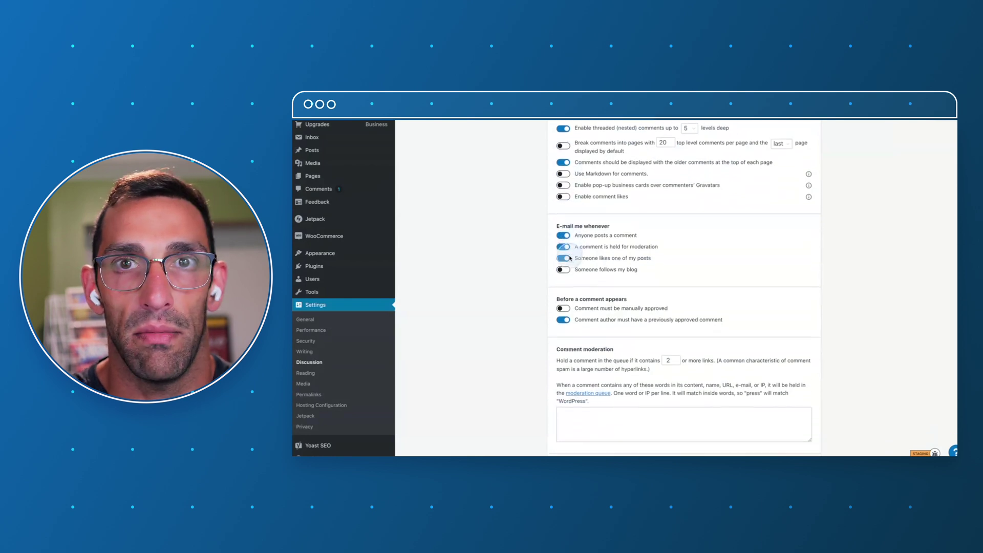
pyautogui.scroll(-1, 569, 259)
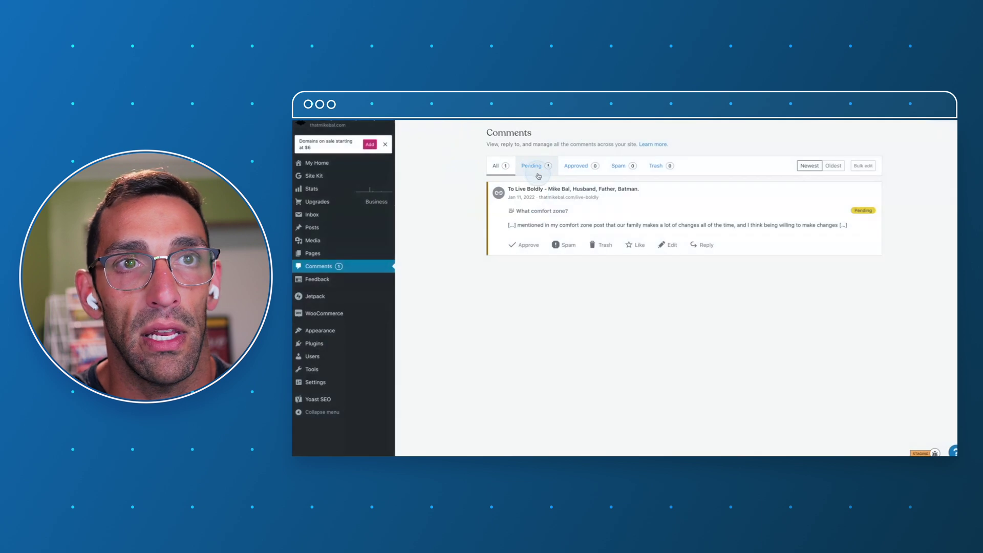
# Step: Filter comments to Pending and inspect the comment awaiting approval on 'To Live Boldly'
pyautogui.click(537, 170)
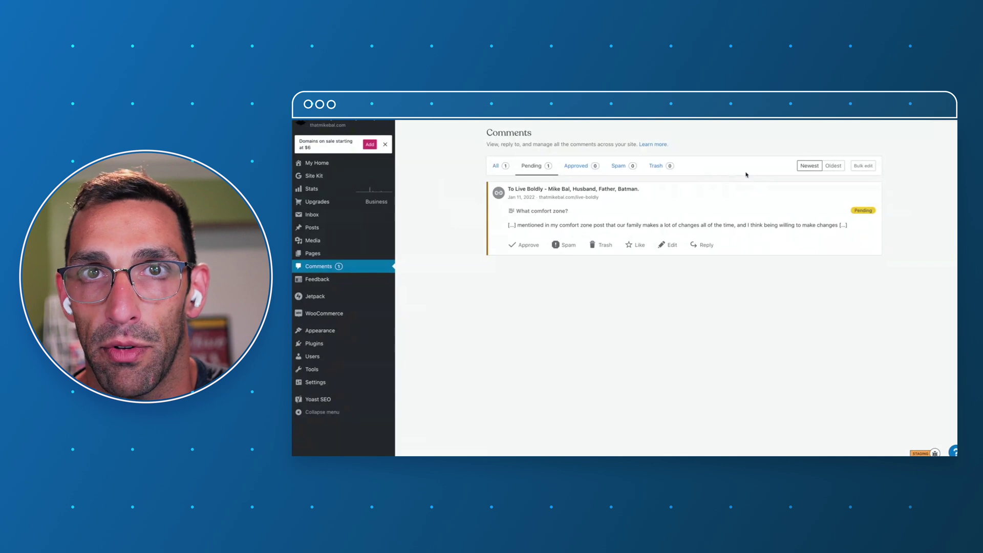
pyautogui.click(739, 271)
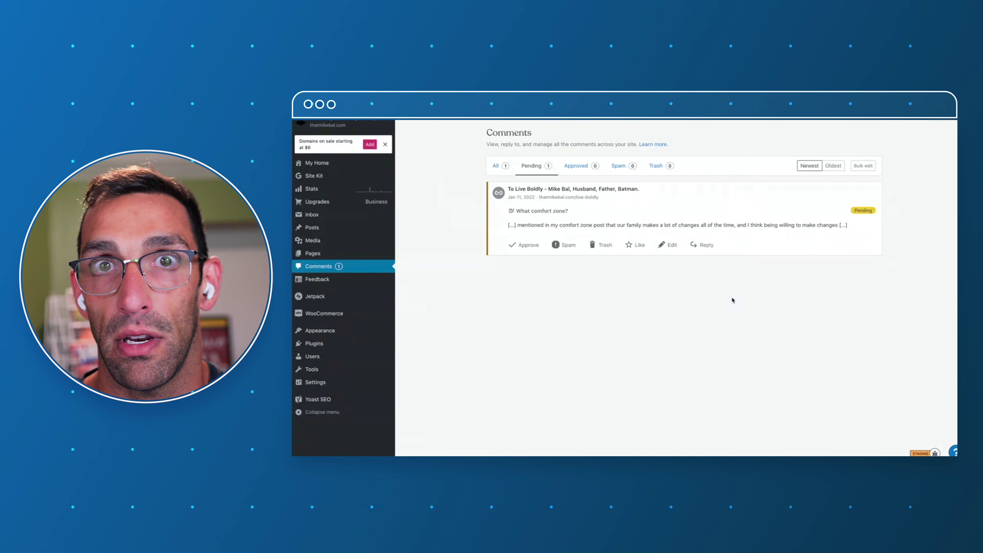
pyautogui.click(823, 297)
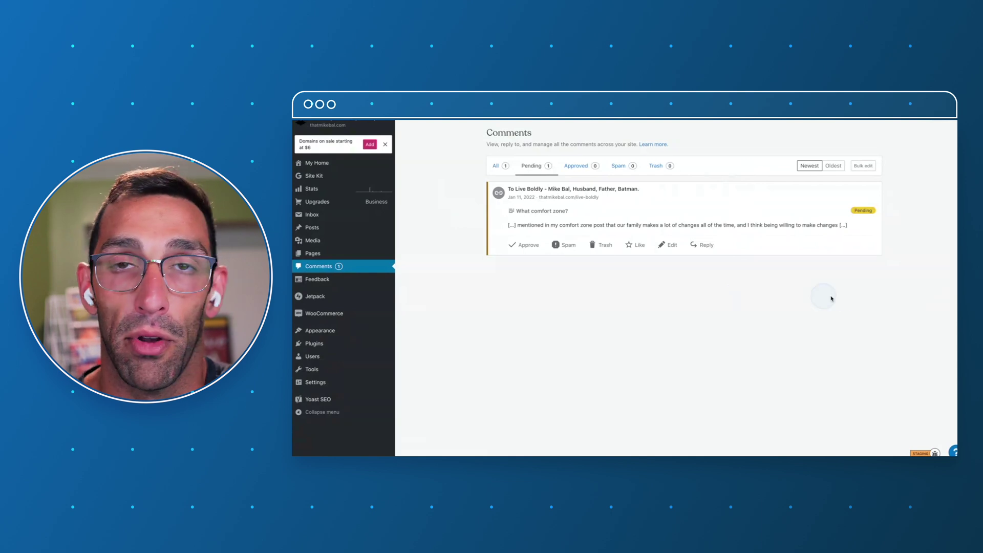